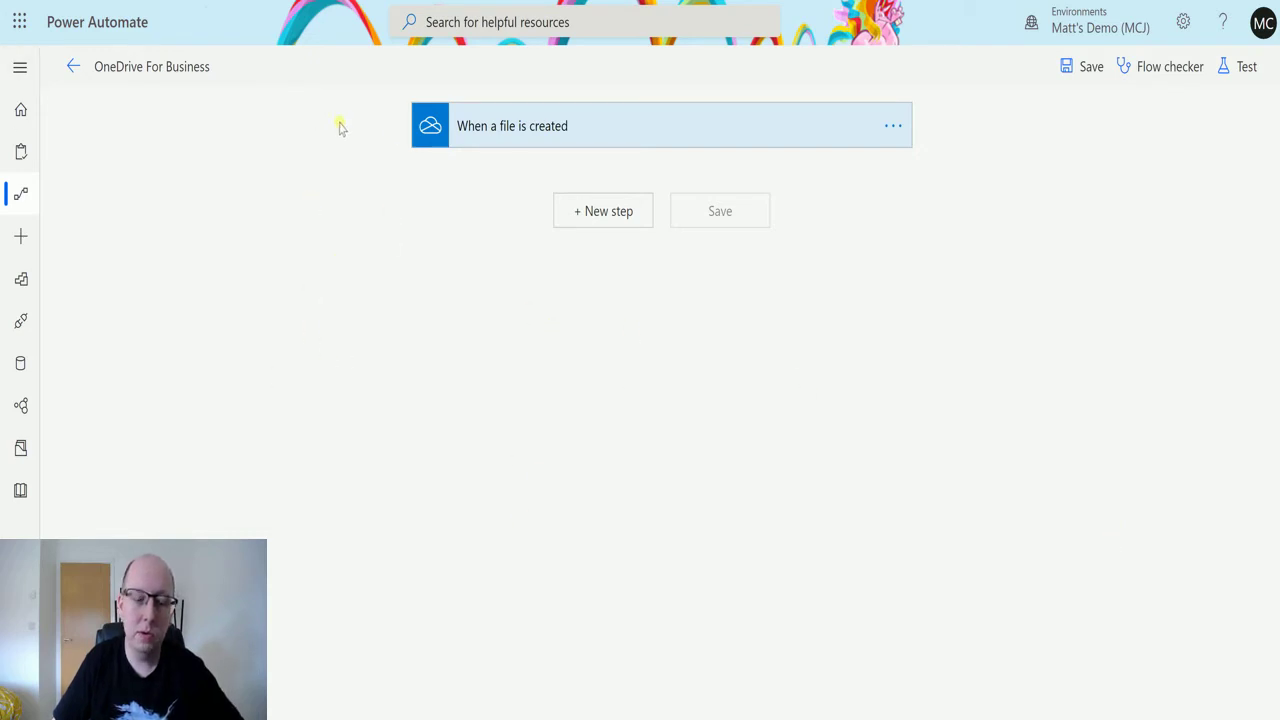
Step: Check the trigger's watched folder, then add OneDrive for Business 'Get file metadata' as the next step
click(598, 138)
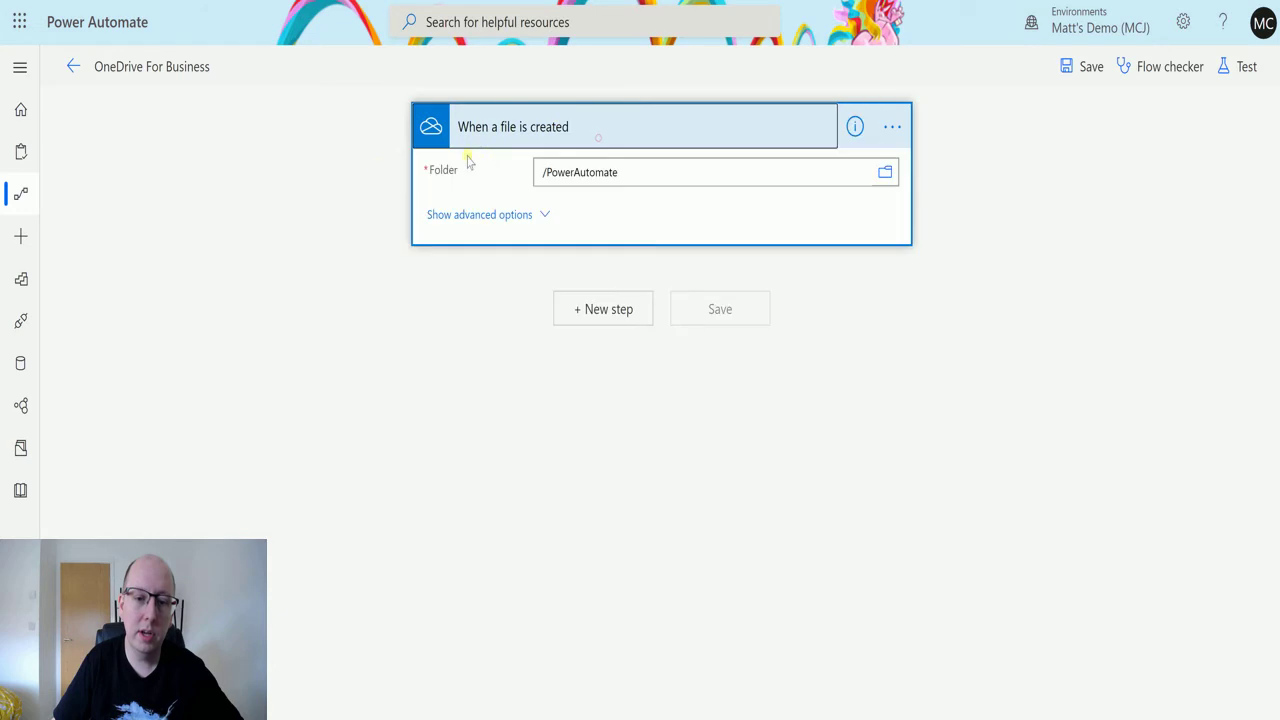
click(643, 131)
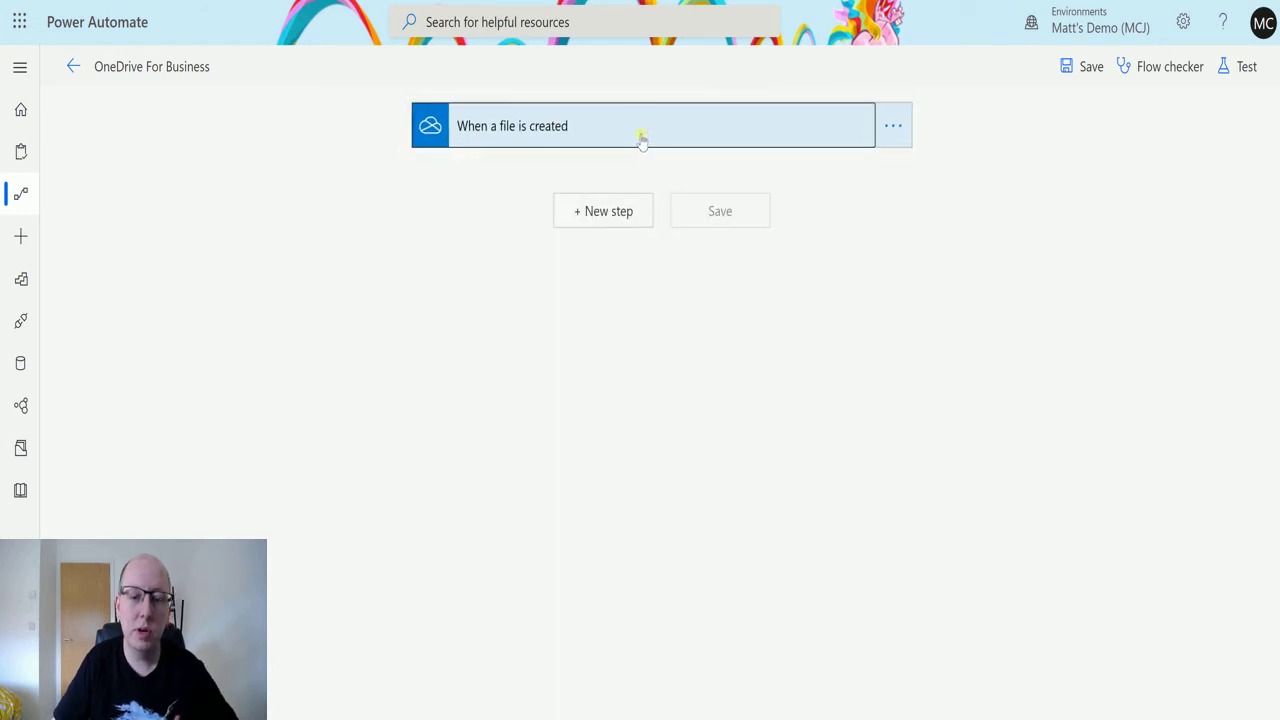
click(630, 209)
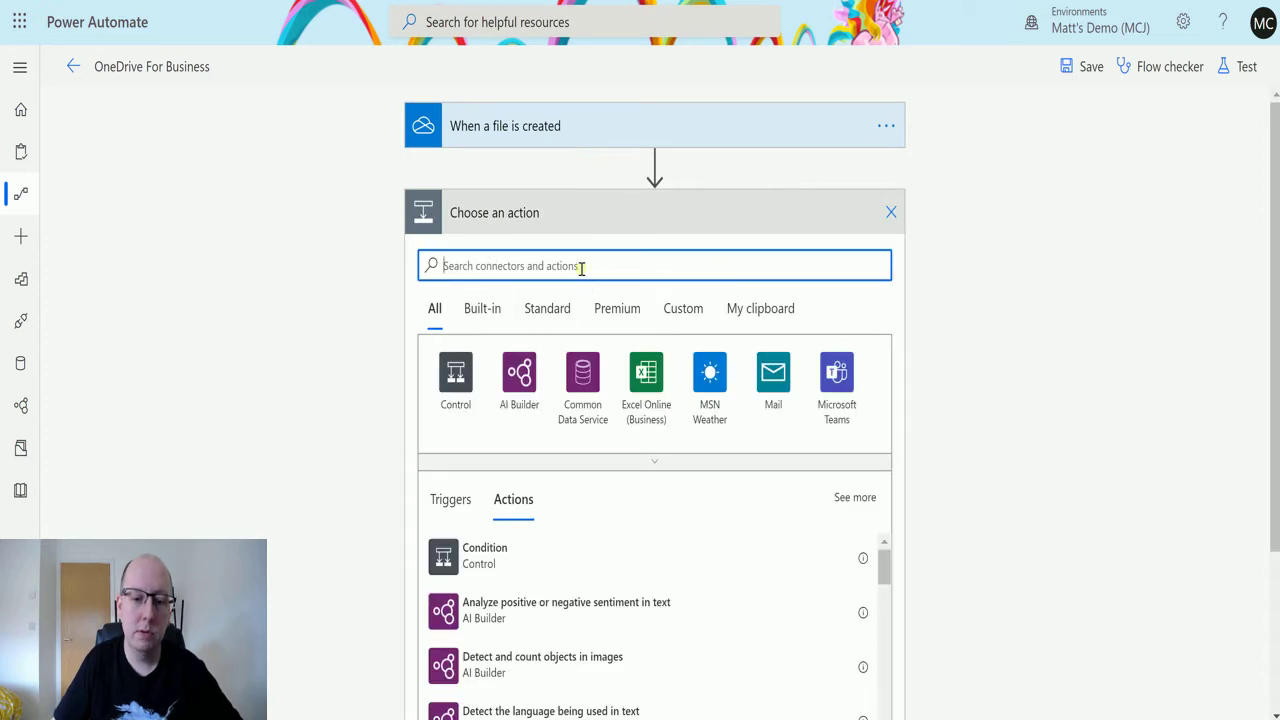
text(Onedrive)
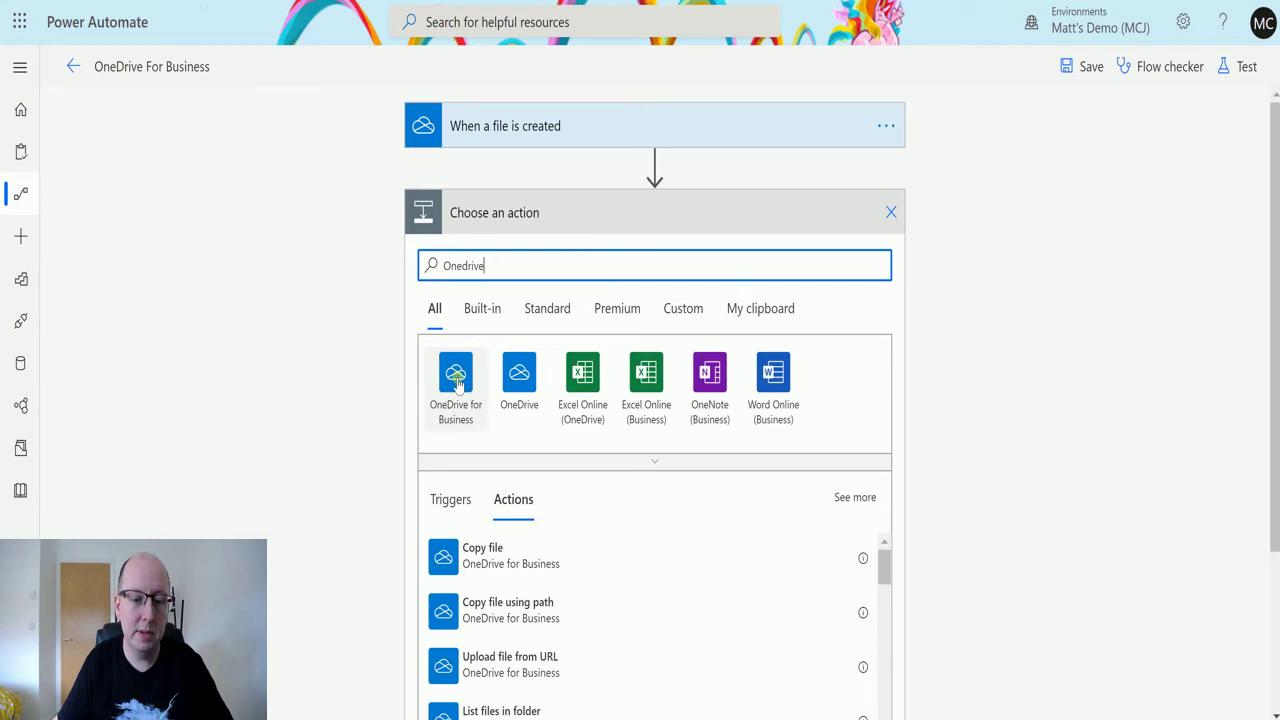
click(450, 373)
scroll(626, 414, down, 5)
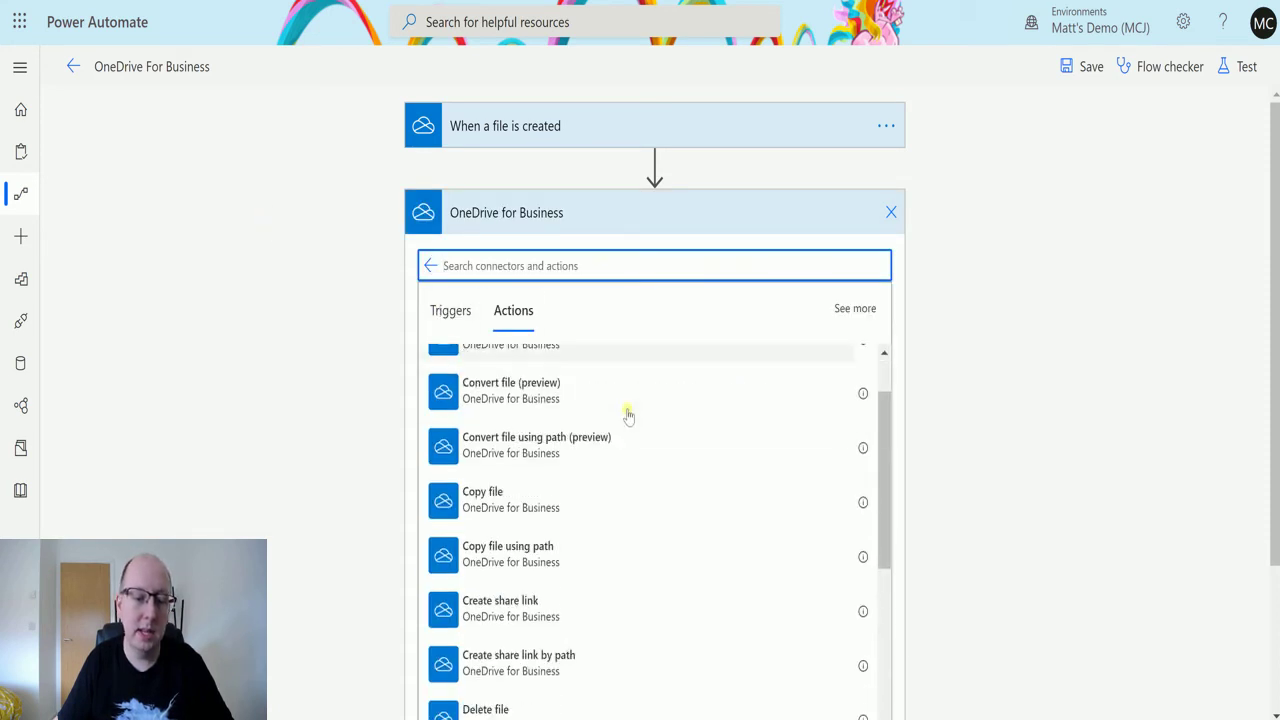
scroll(631, 483, down, 2)
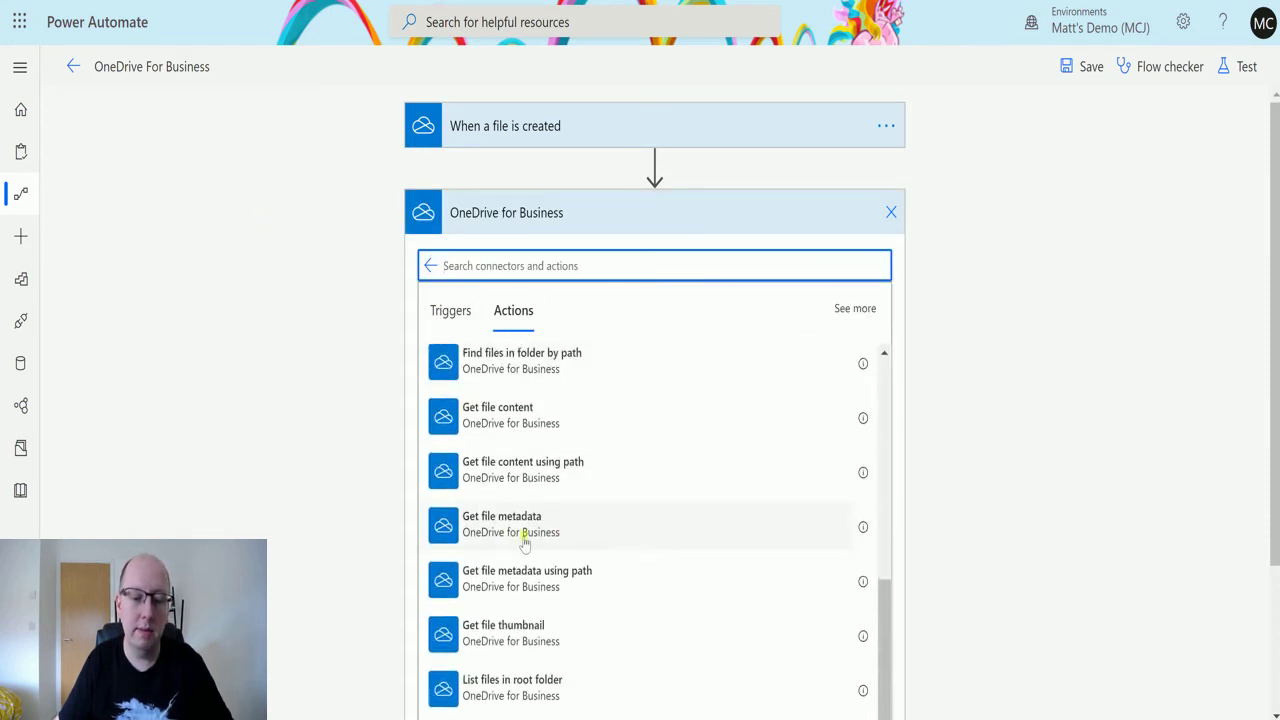
click(506, 529)
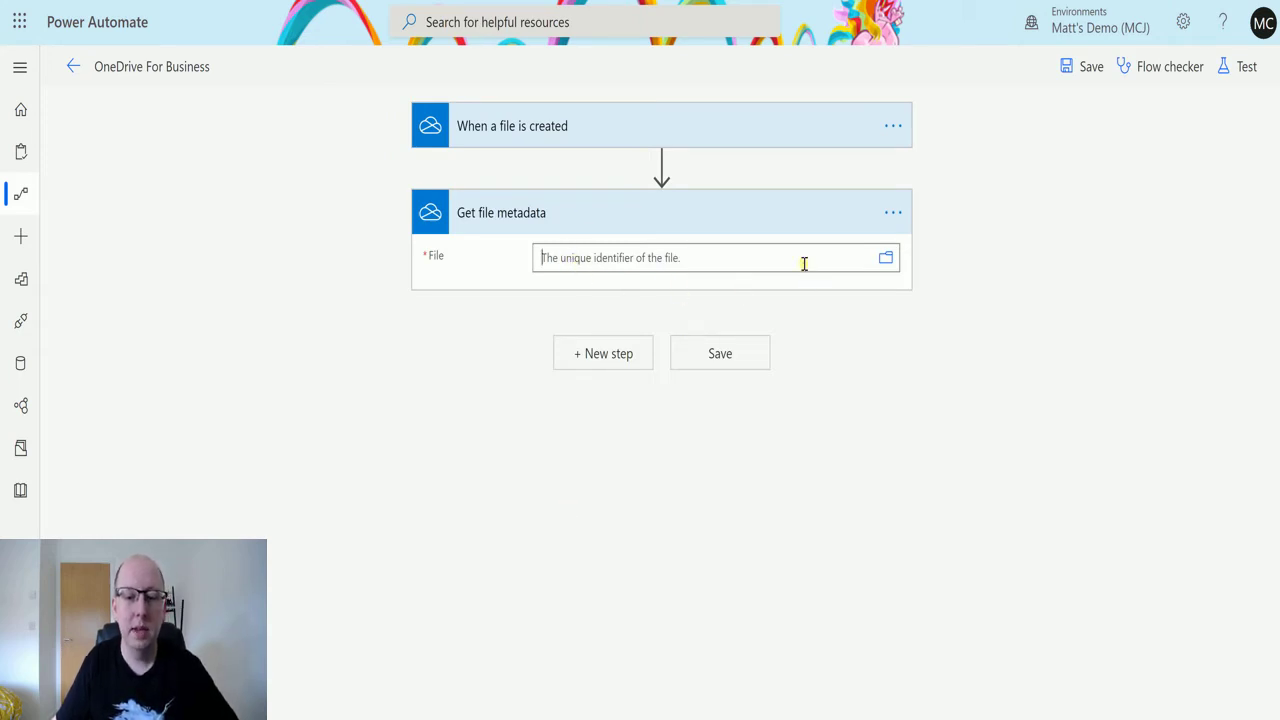
Step: Browse Root > PowerAutomate and pick quokka.png for the Get file metadata File field
click(875, 258)
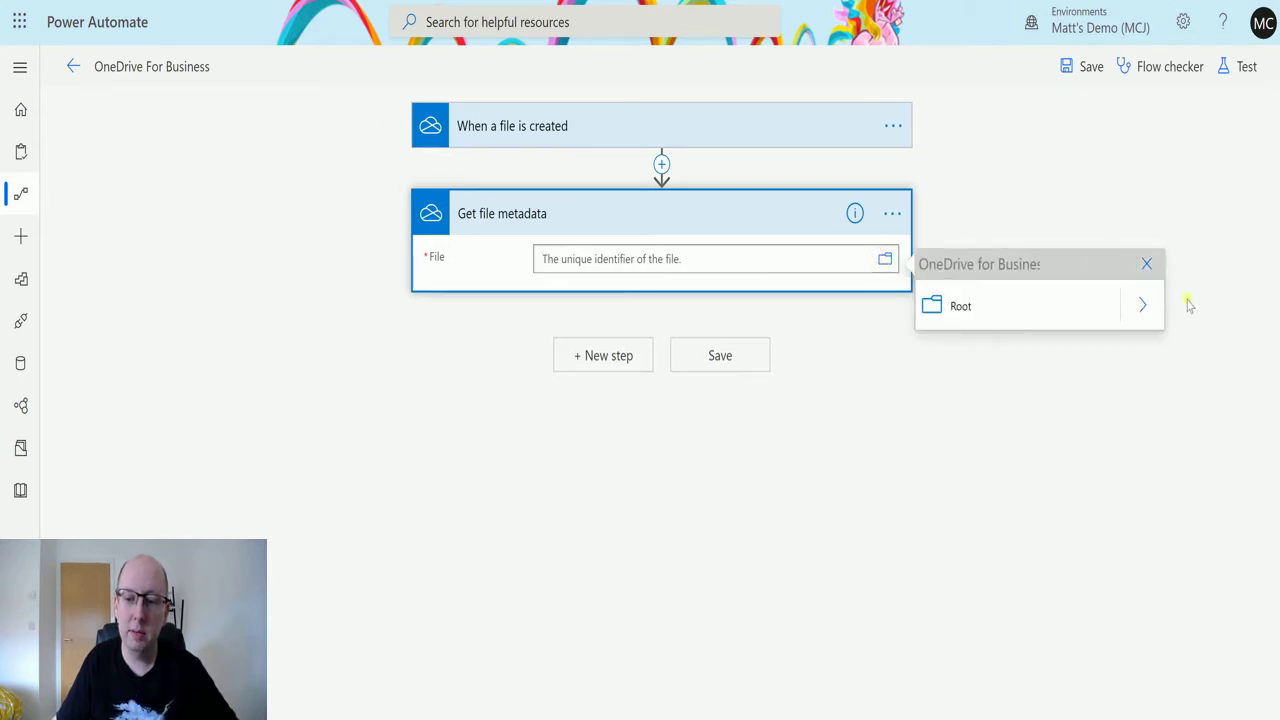
click(1143, 305)
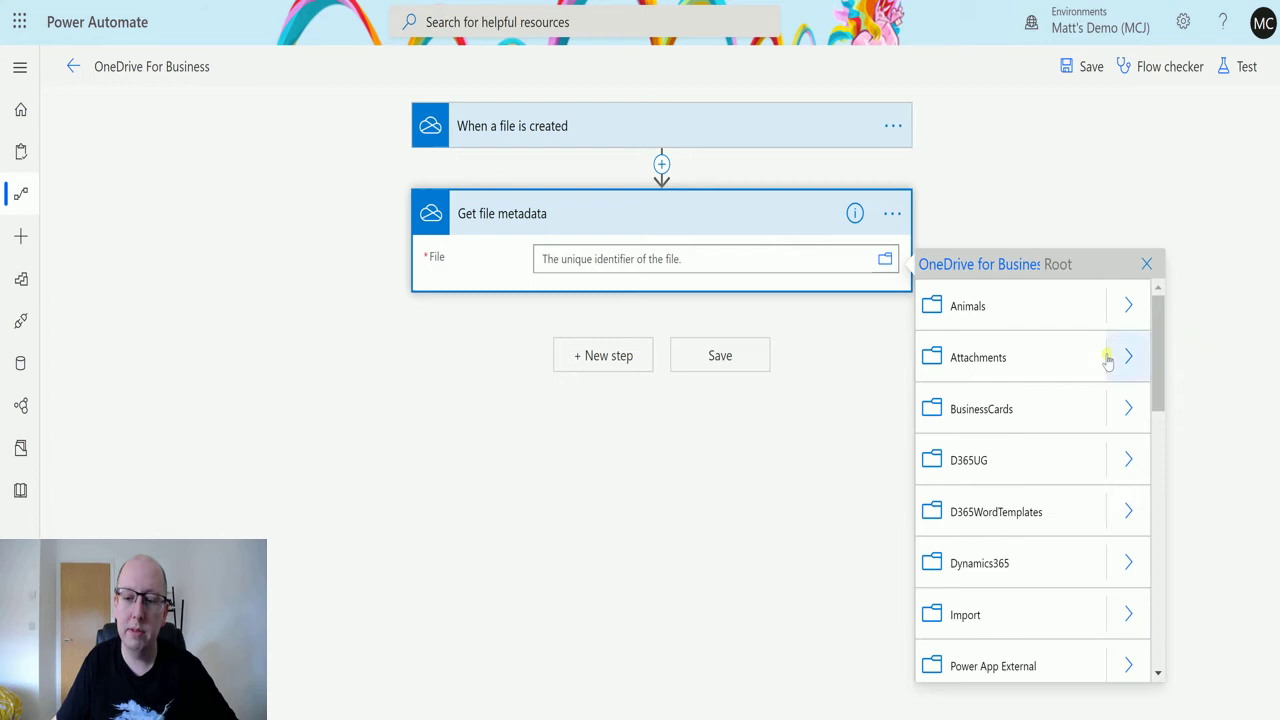
drag(1160, 325, 1167, 410)
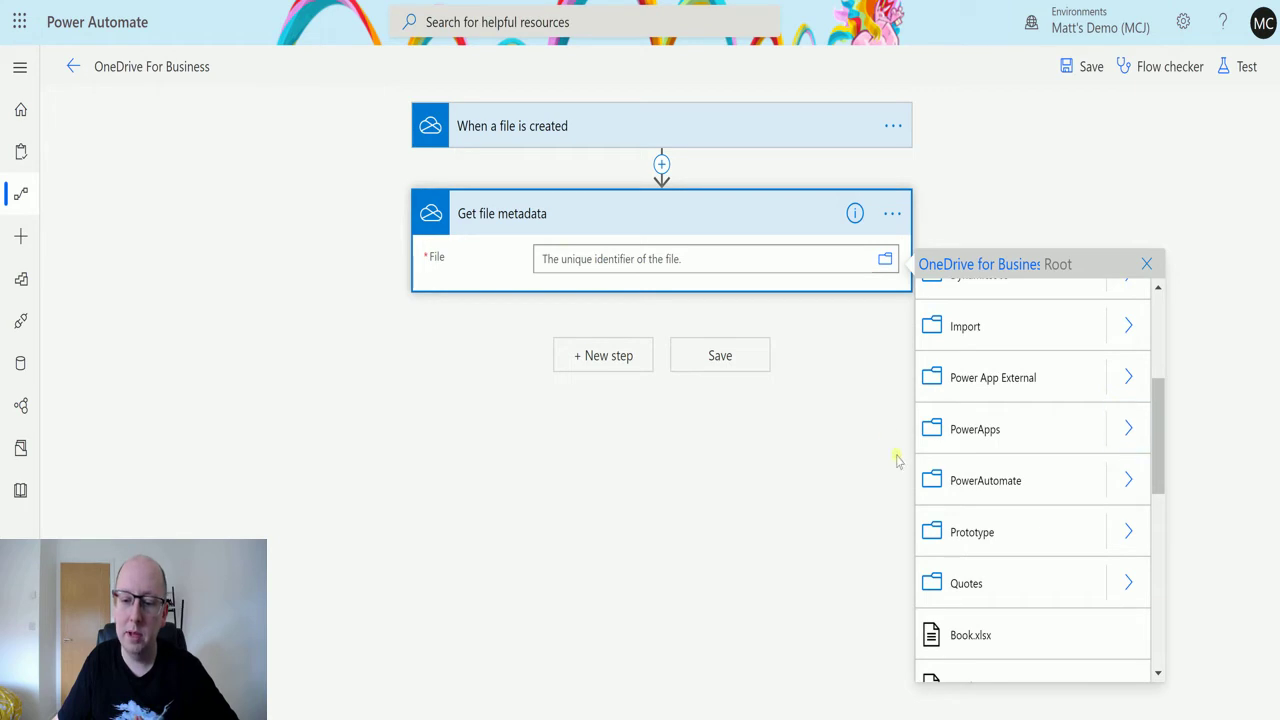
click(1122, 462)
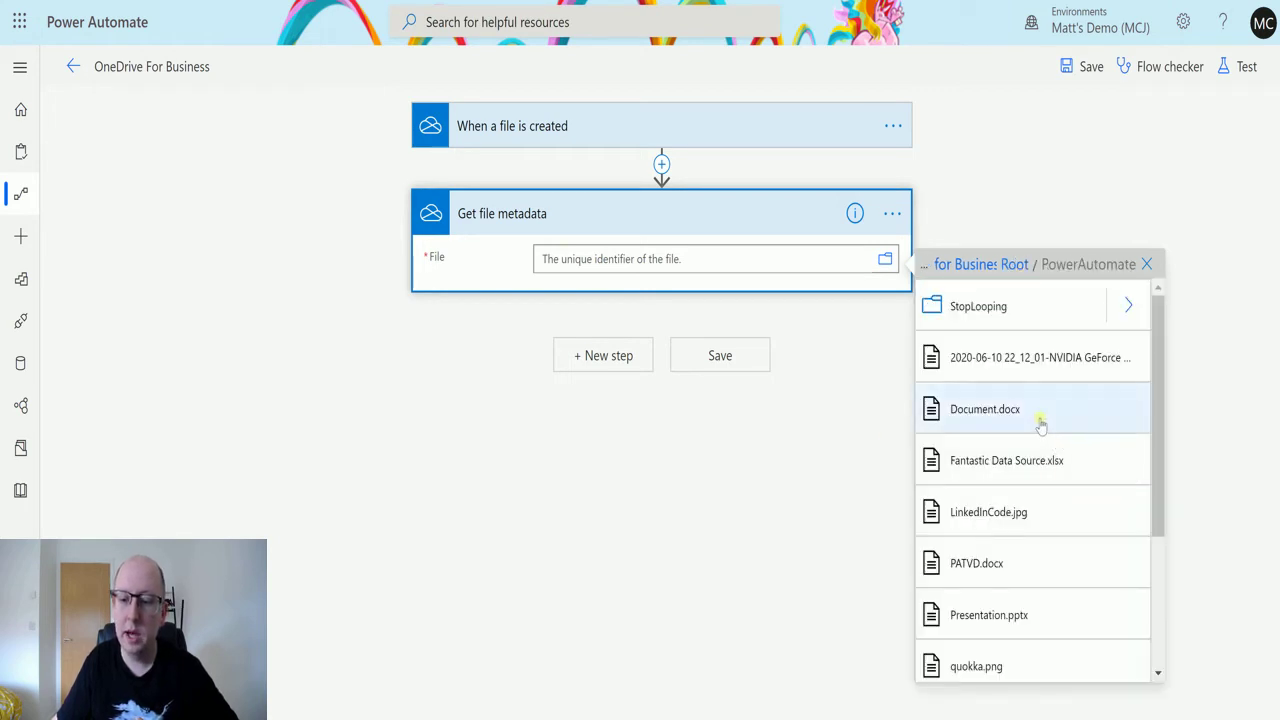
scroll(1000, 515, down, 3)
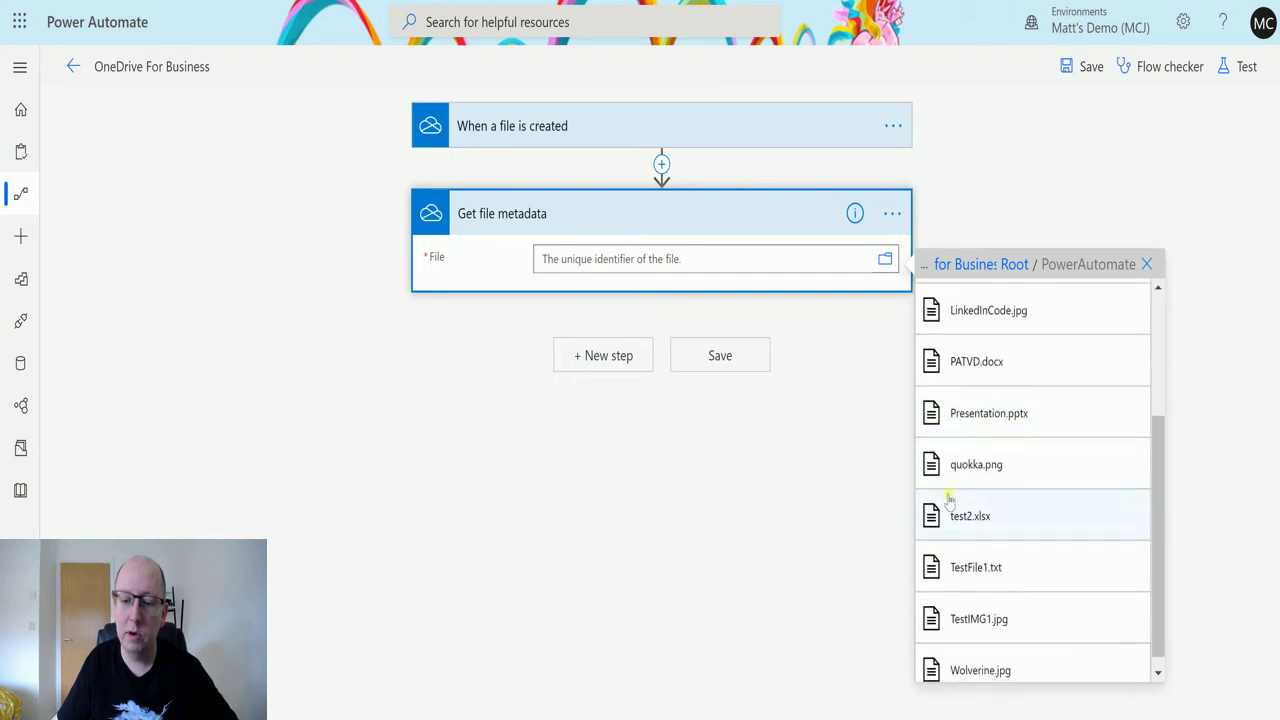
click(1003, 465)
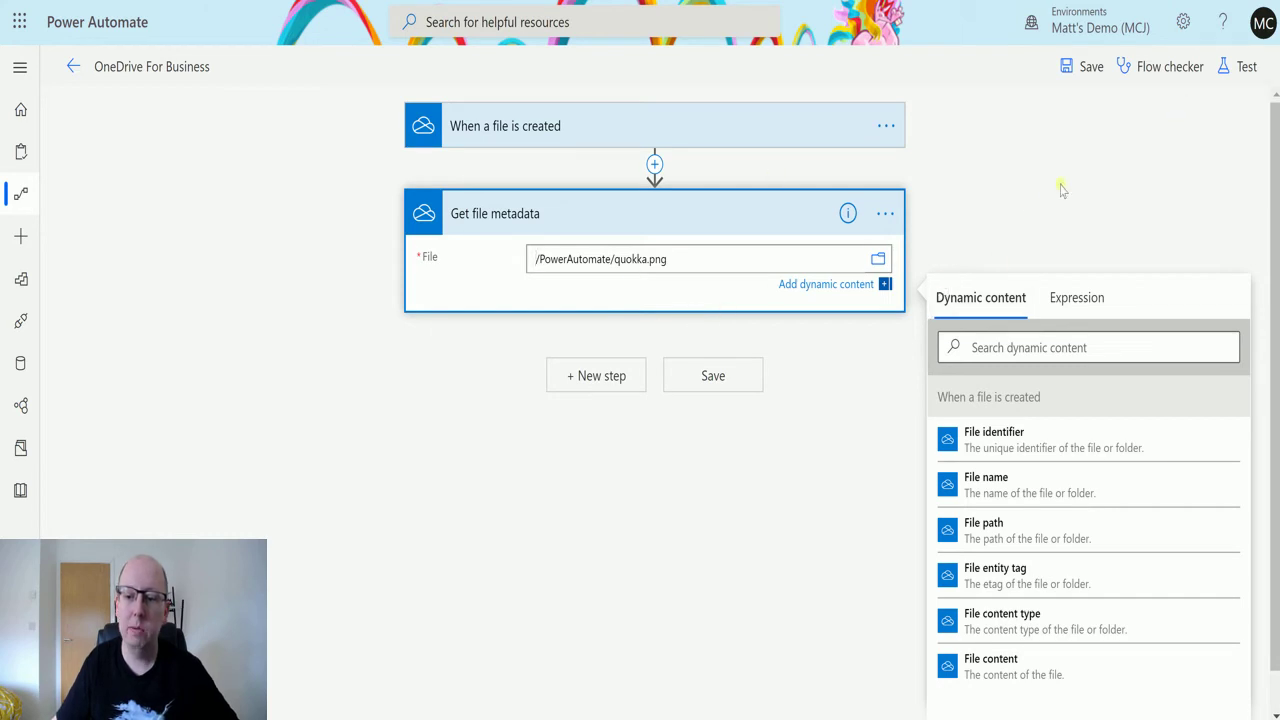
Step: Run a flow test using data from the most recent succeeded run
click(1247, 68)
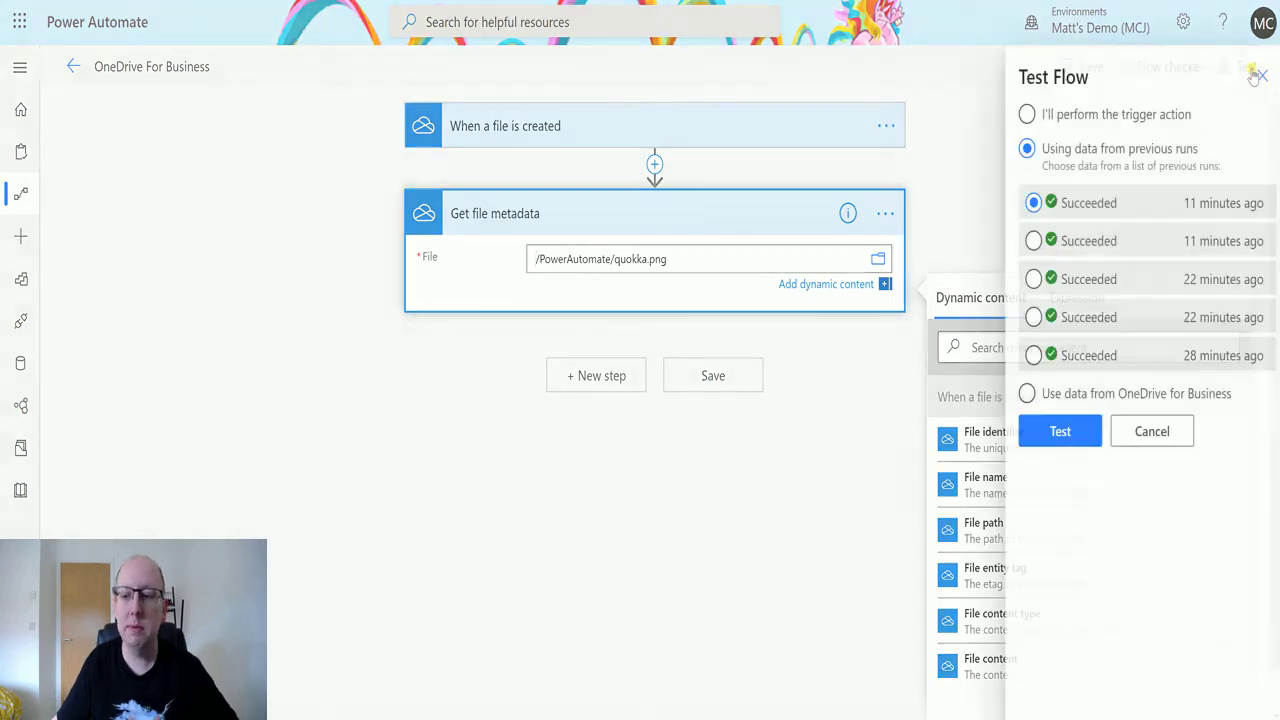
click(1027, 203)
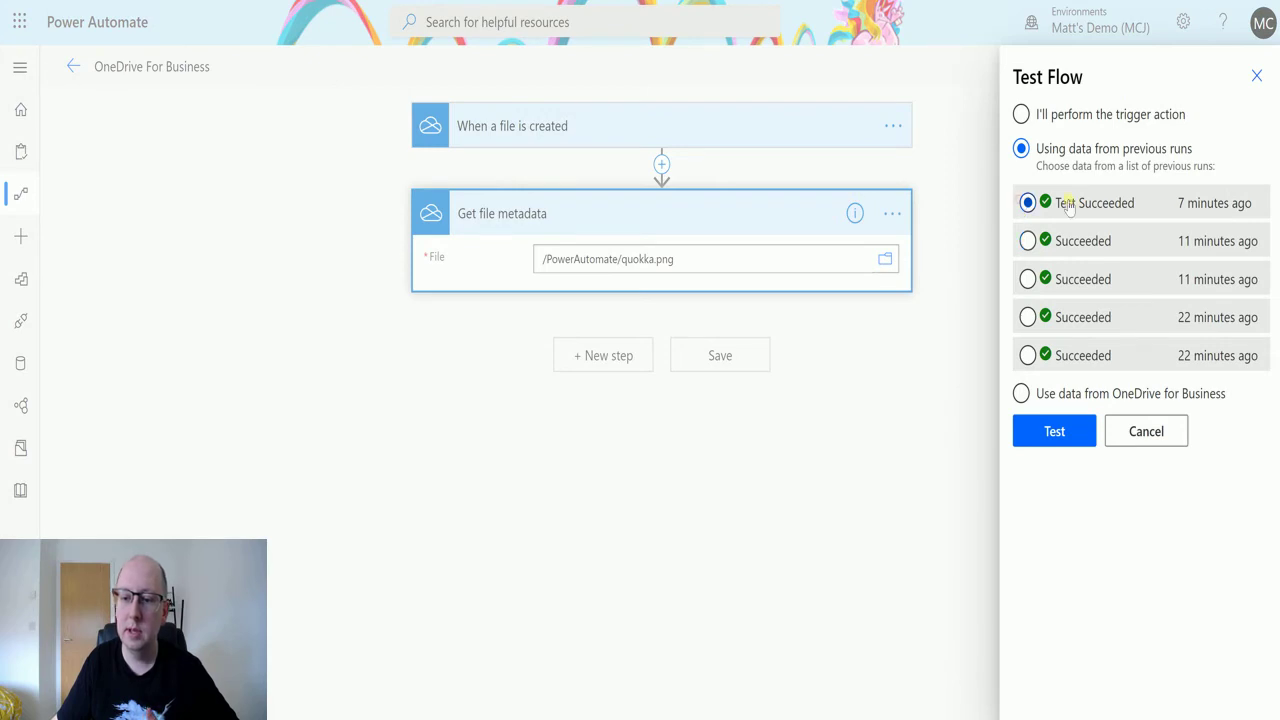
click(1055, 431)
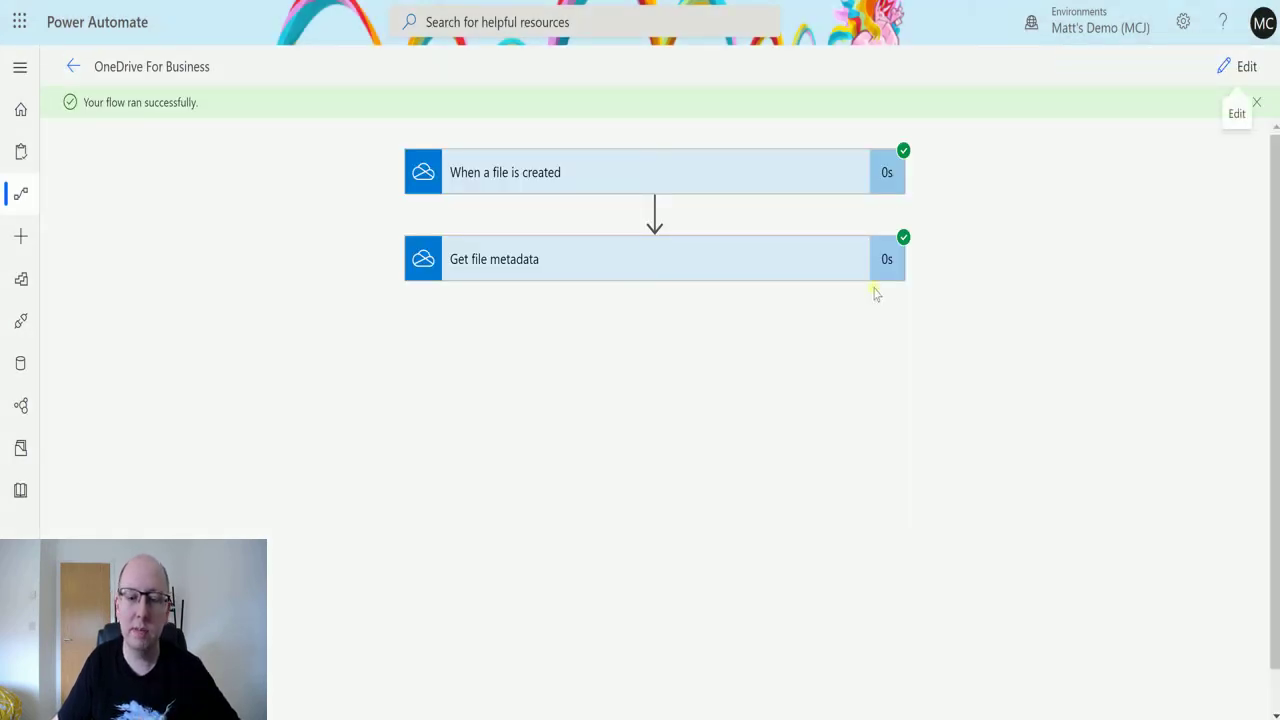
Step: Expand the Get file metadata run results to review outputs: size 620278, image/png, Is folder false
click(749, 263)
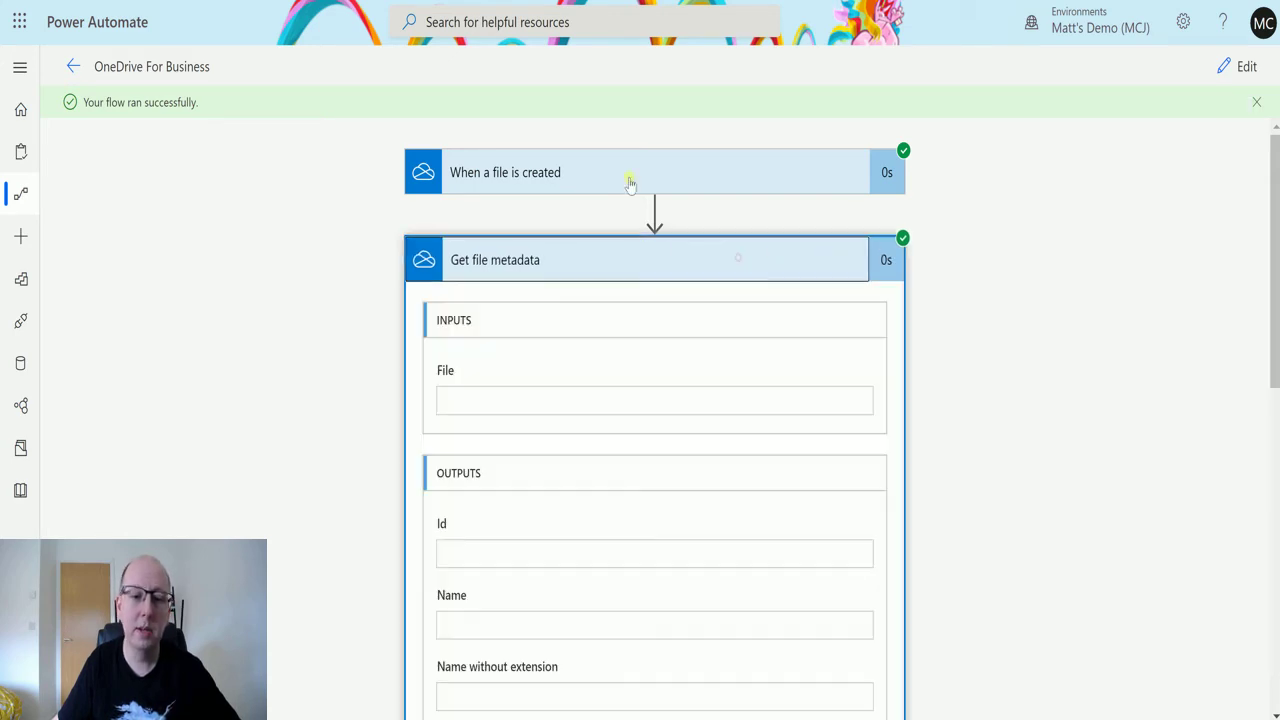
scroll(897, 215, down, 2)
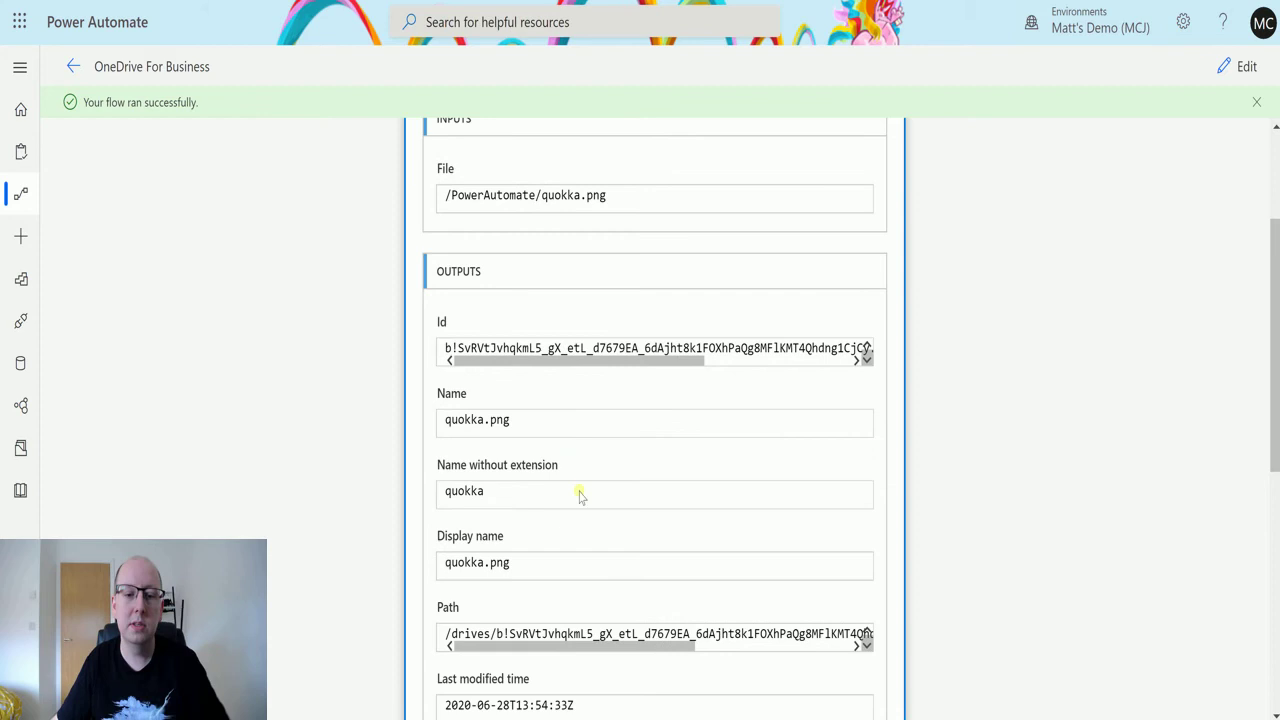
drag(610, 360, 543, 378)
scroll(595, 330, down, 2)
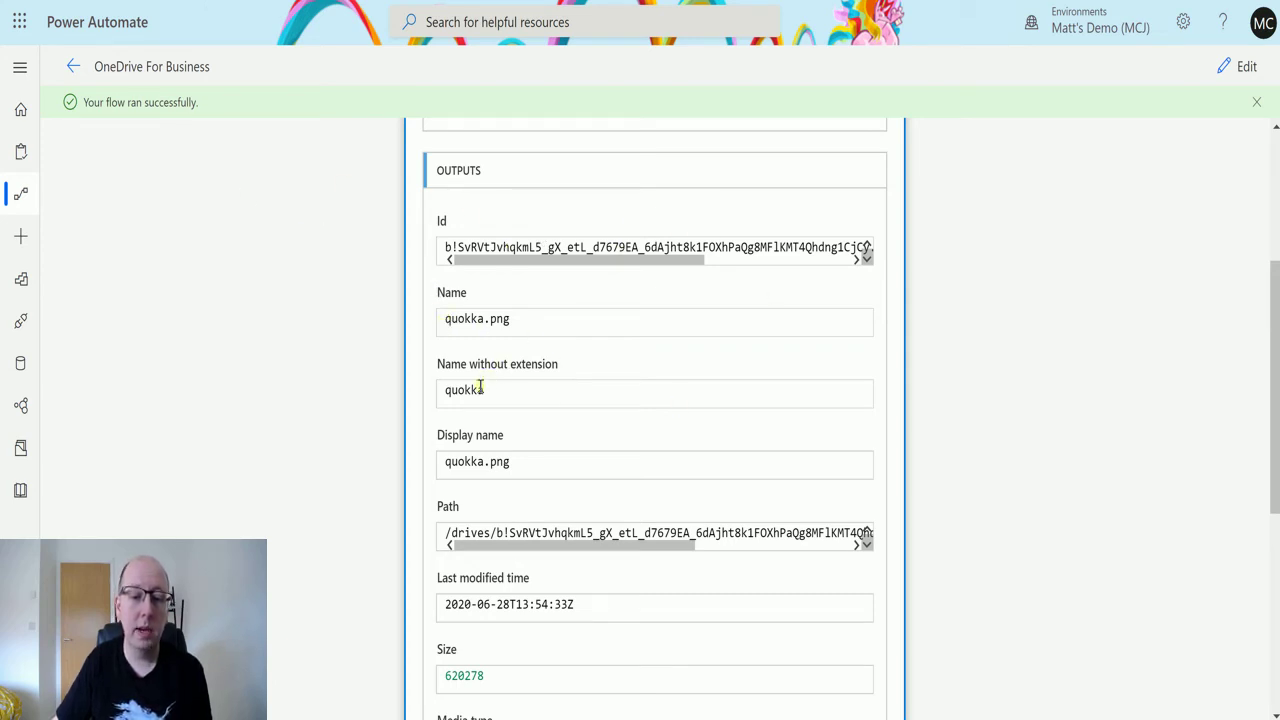
scroll(523, 395, down, 1)
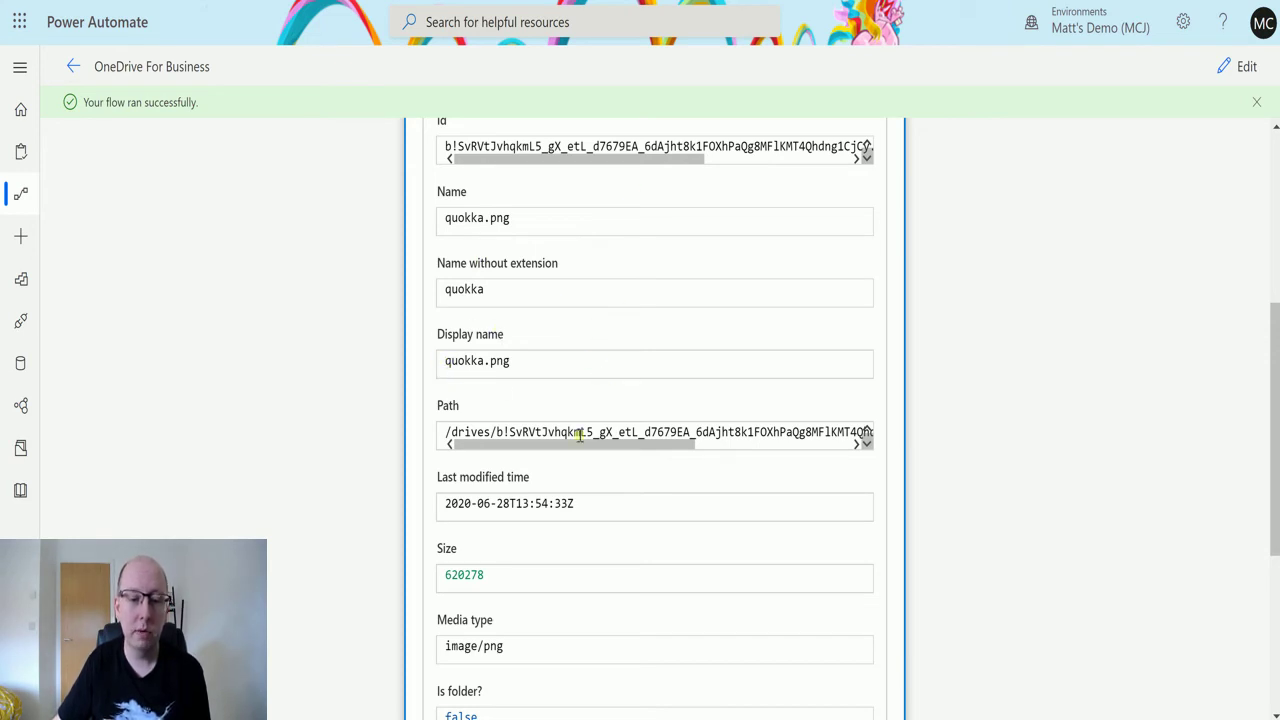
scroll(600, 280, down, 1)
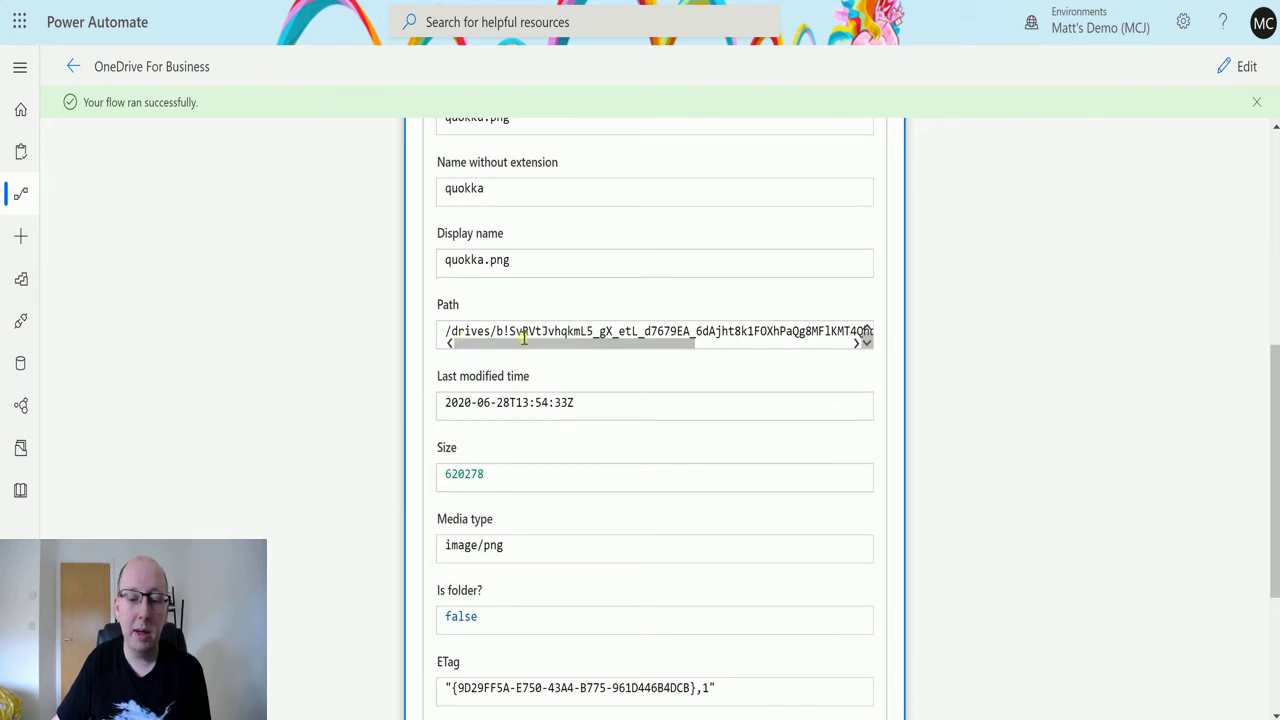
drag(513, 348, 688, 348)
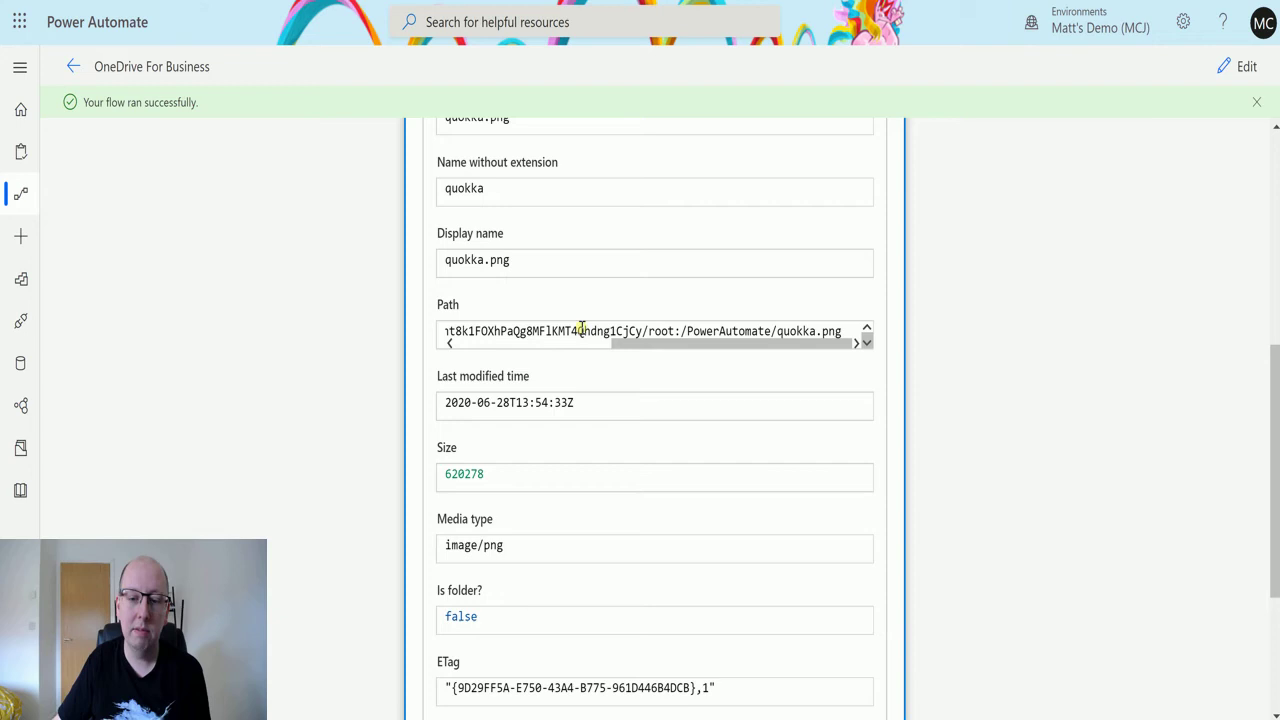
scroll(568, 322, down, 1)
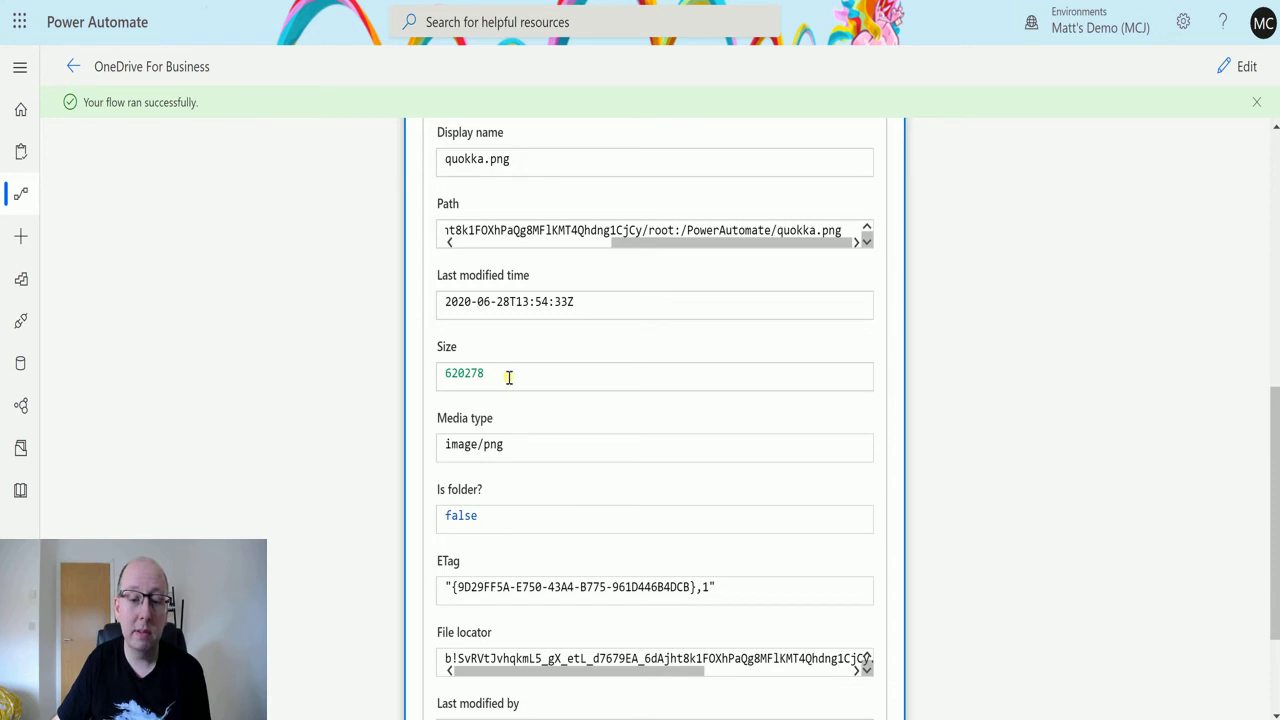
scroll(505, 375, down, 1)
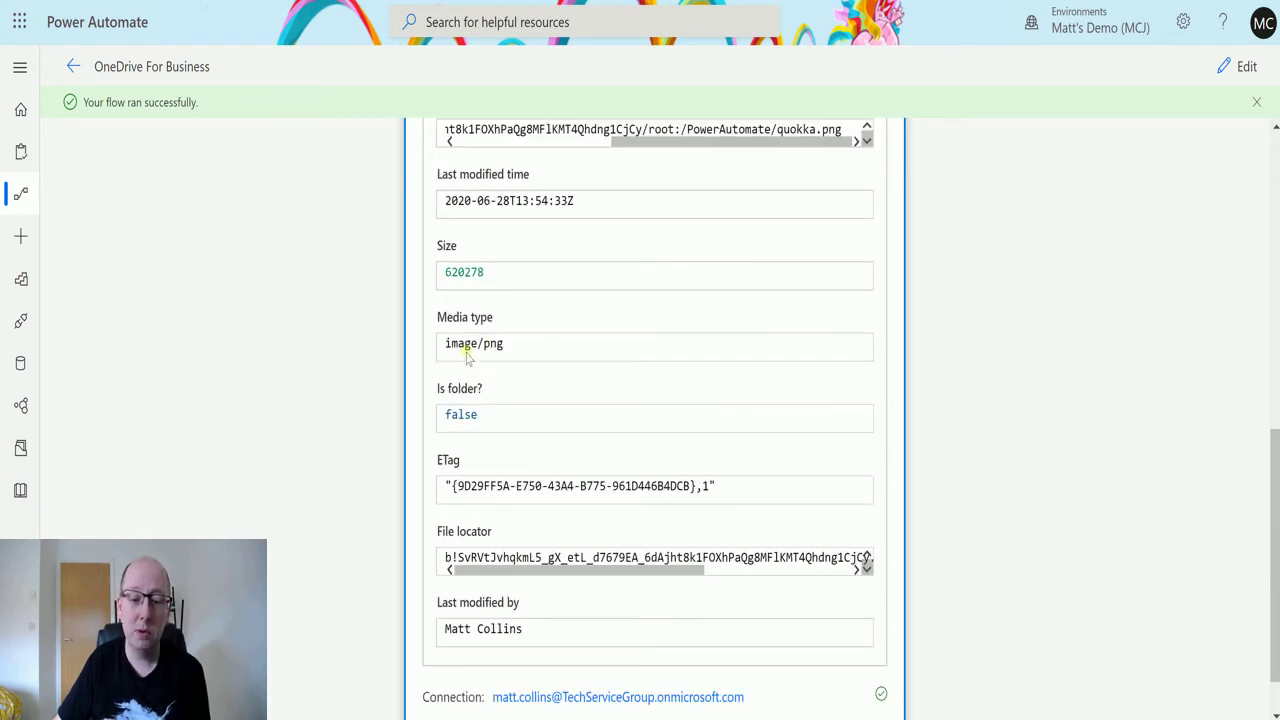
scroll(530, 392, down, 1)
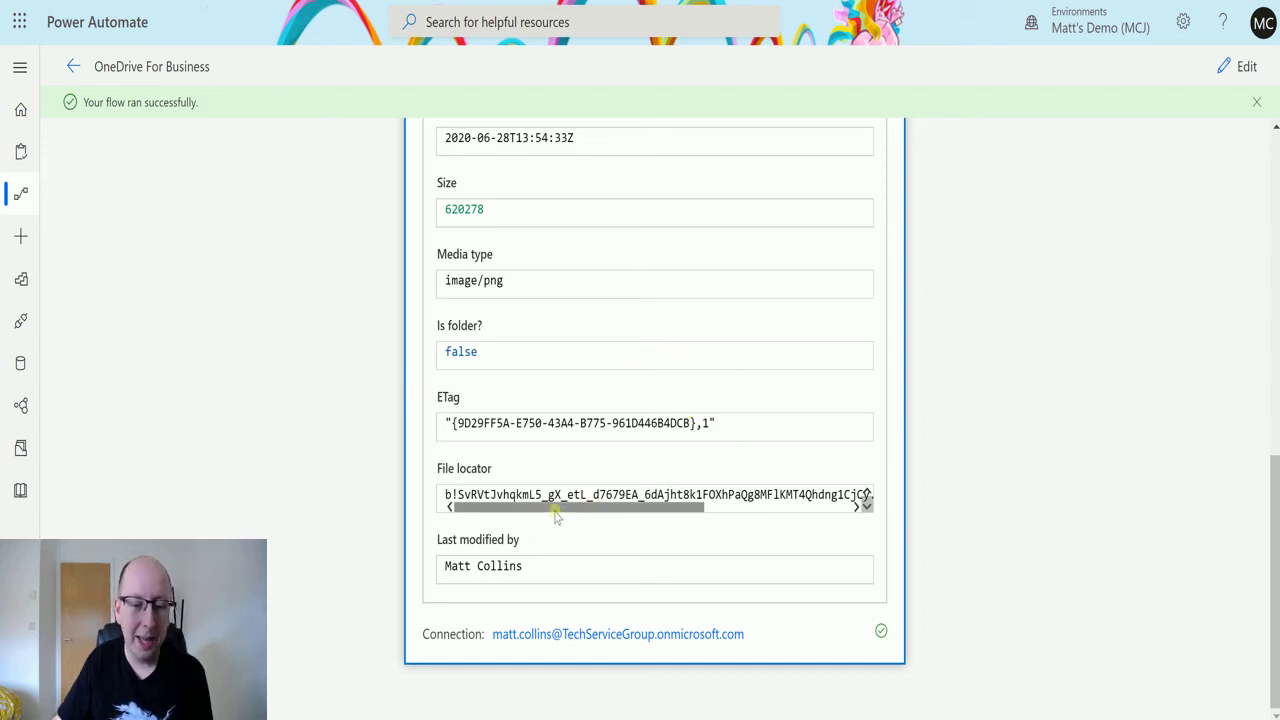
mouse_move(547, 508)
mouse_down()
mouse_move(680, 508)
mouse_move(555, 509)
mouse_up()
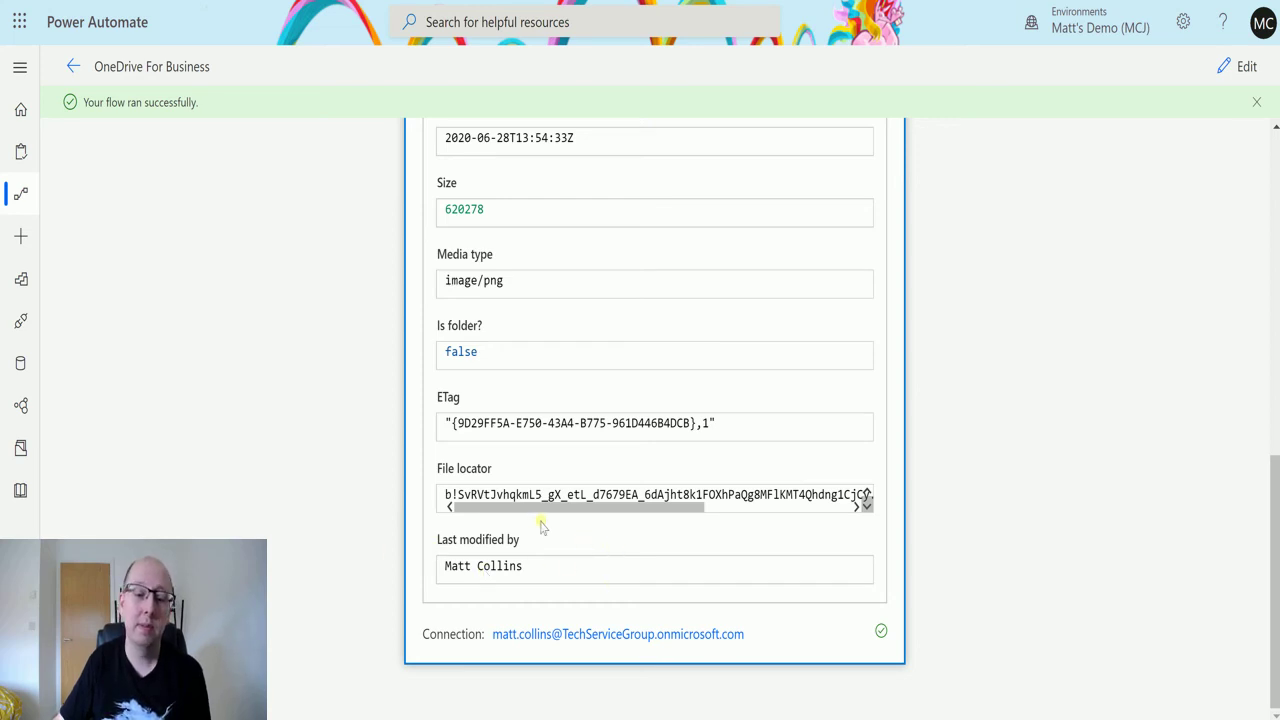
scroll(555, 535, up, 2)
scroll(606, 606, up, 3)
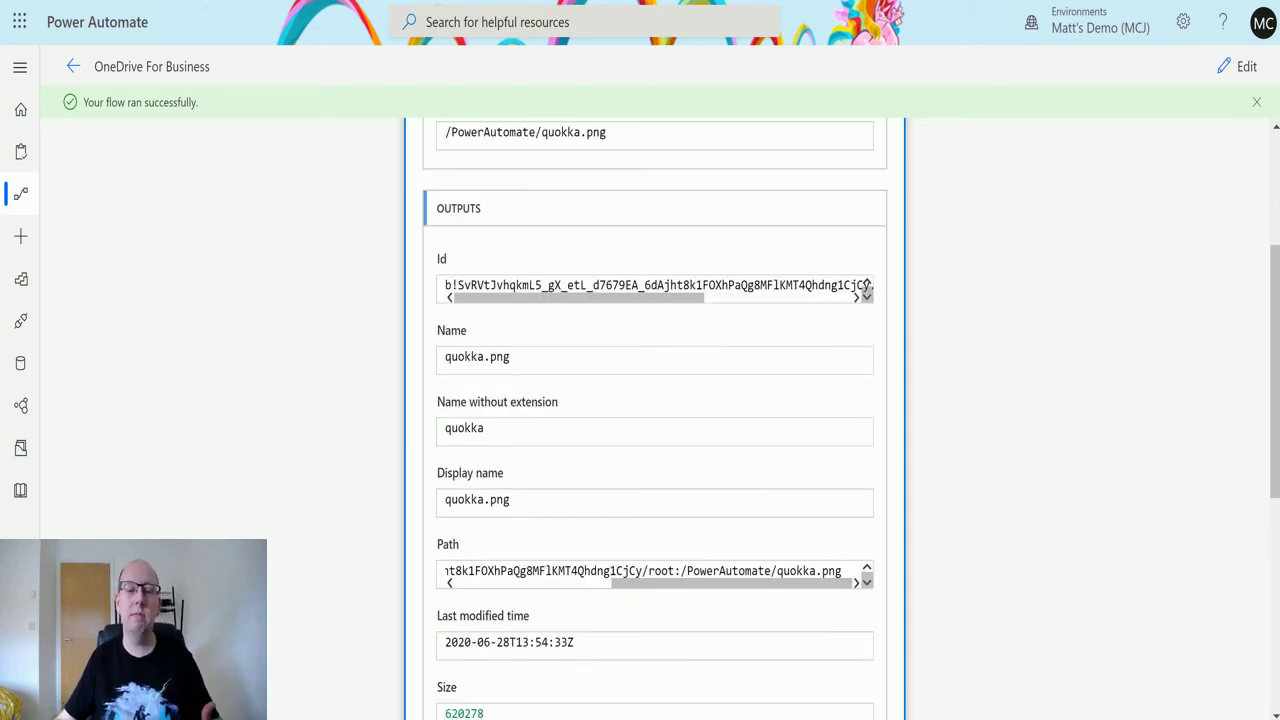